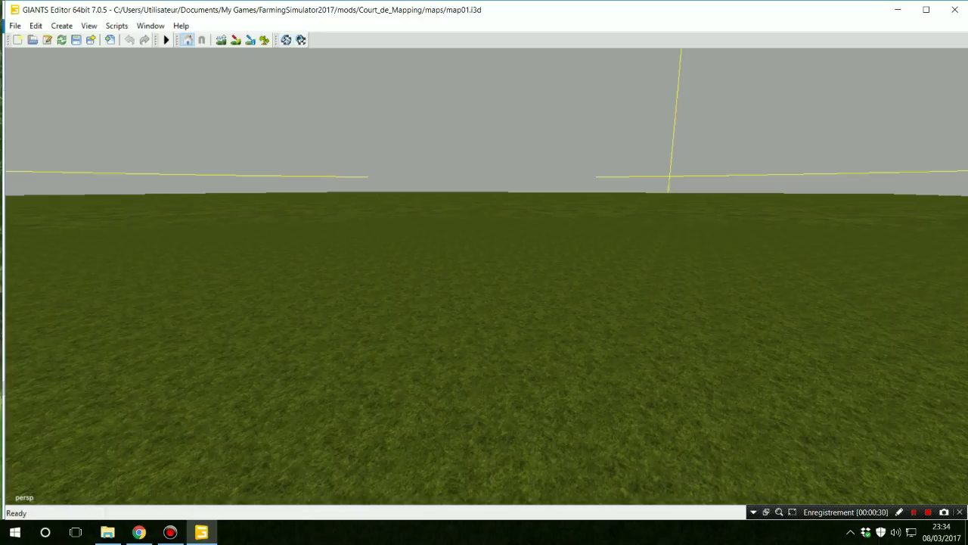
Step: Show the Scenegraph and expand loadPlaces and loadPlace1 down to the end marker, with loadPlaces selected
{"action": "left_click", "coordinate": [150, 25]}
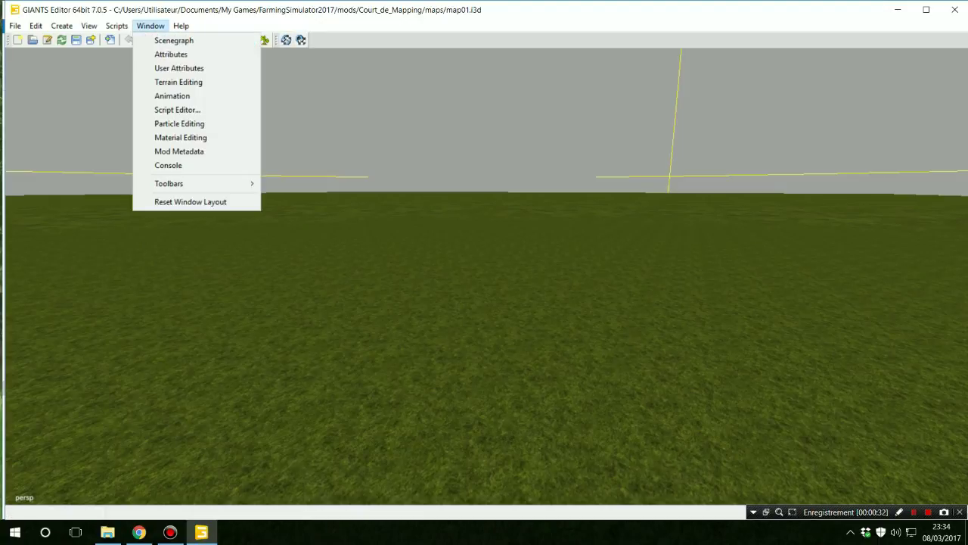
{"action": "left_click", "coordinate": [170, 37]}
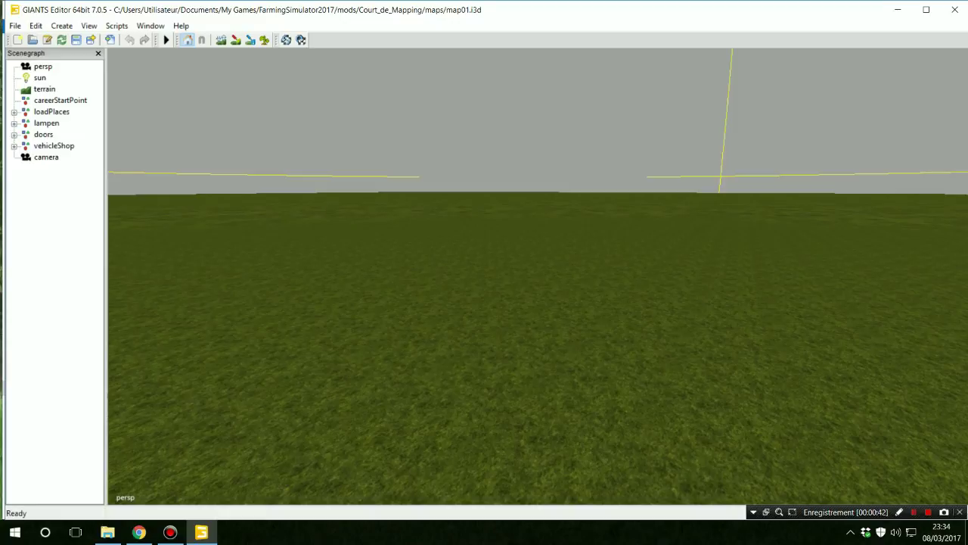
{"action": "left_click", "coordinate": [51, 112]}
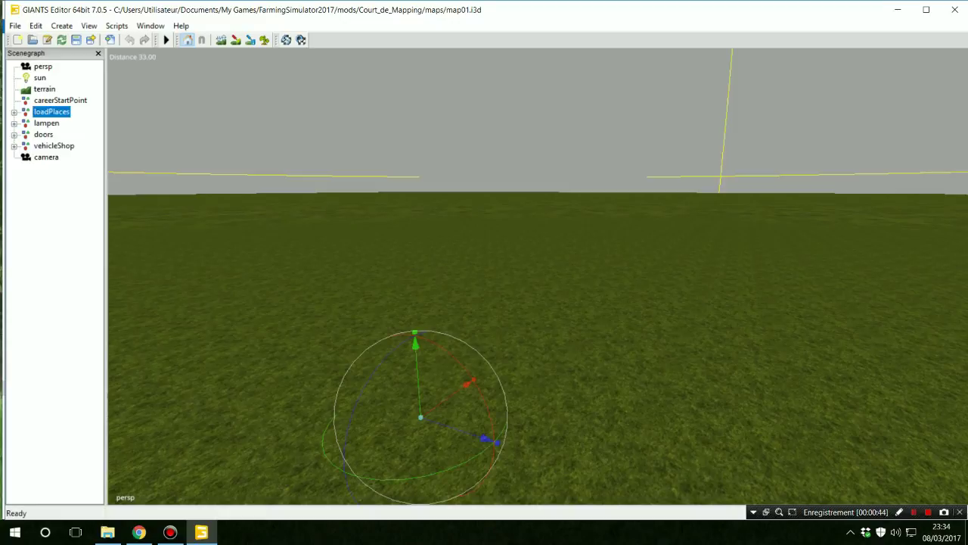
{"action": "left_click", "coordinate": [13, 112]}
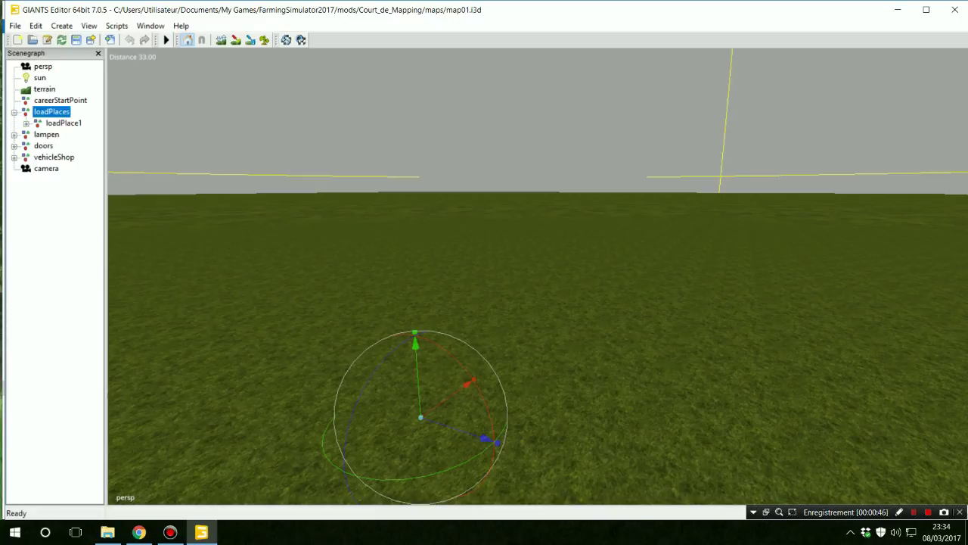
{"action": "left_click", "coordinate": [26, 123]}
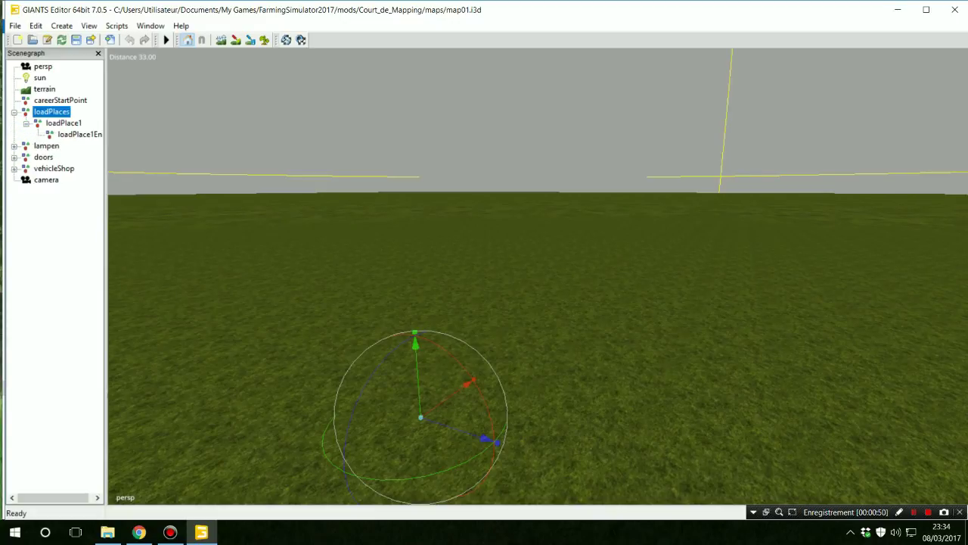
{"action": "left_click_drag", "start_coordinate": [538, 277], "coordinate": [605, 341], "text": "alt"}
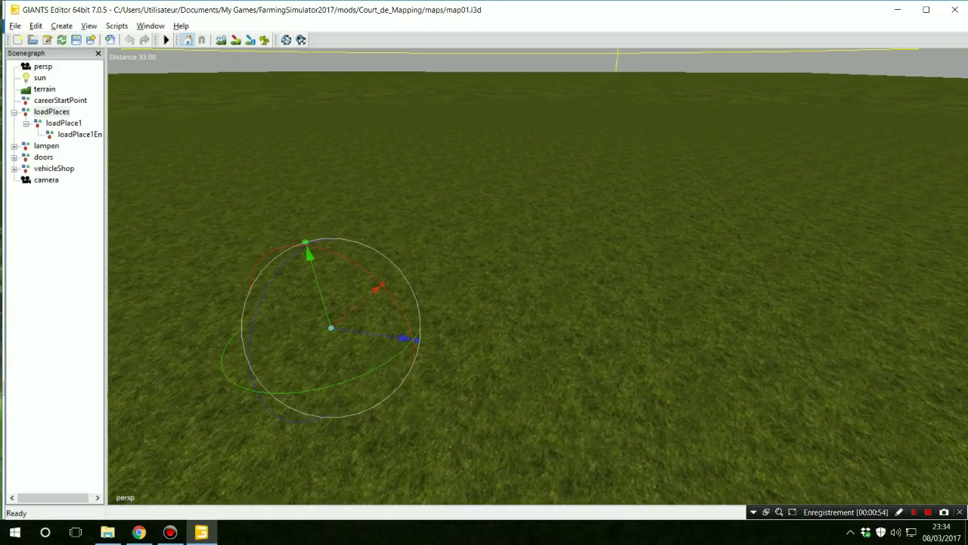
Step: Move careerStartPoint across the grass along its Z axis and dismiss the desktop notification
{"action": "left_click", "coordinate": [60, 100]}
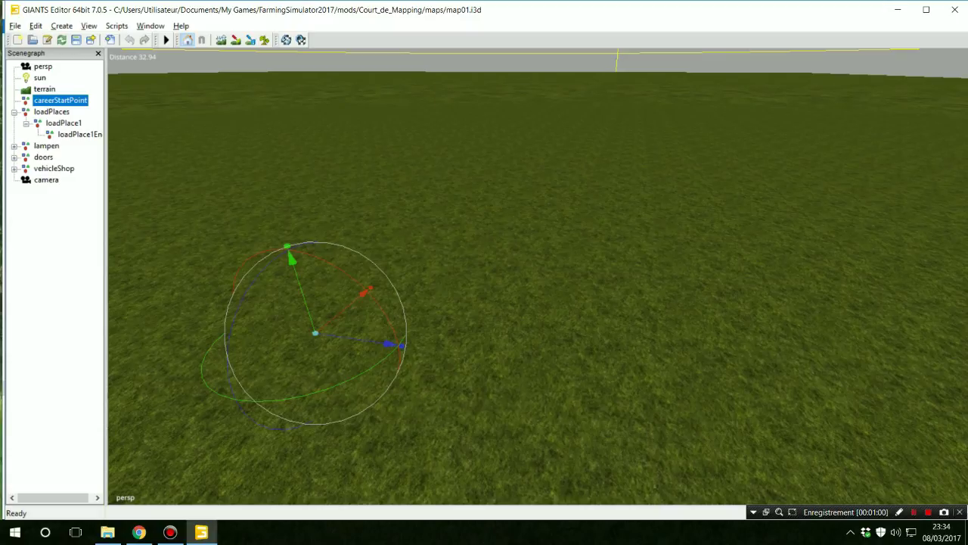
{"action": "left_click_drag", "start_coordinate": [390, 344], "coordinate": [636, 380]}
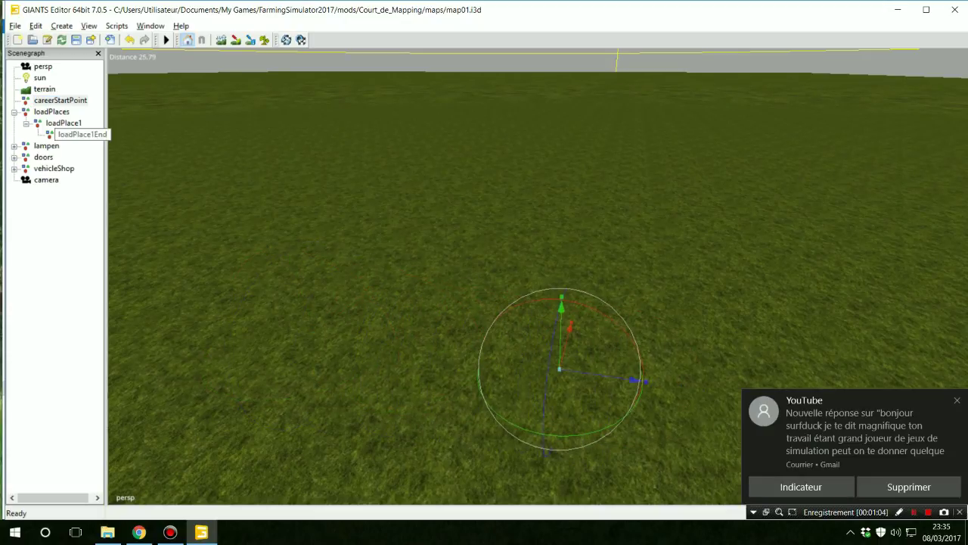
{"action": "left_click", "coordinate": [957, 400]}
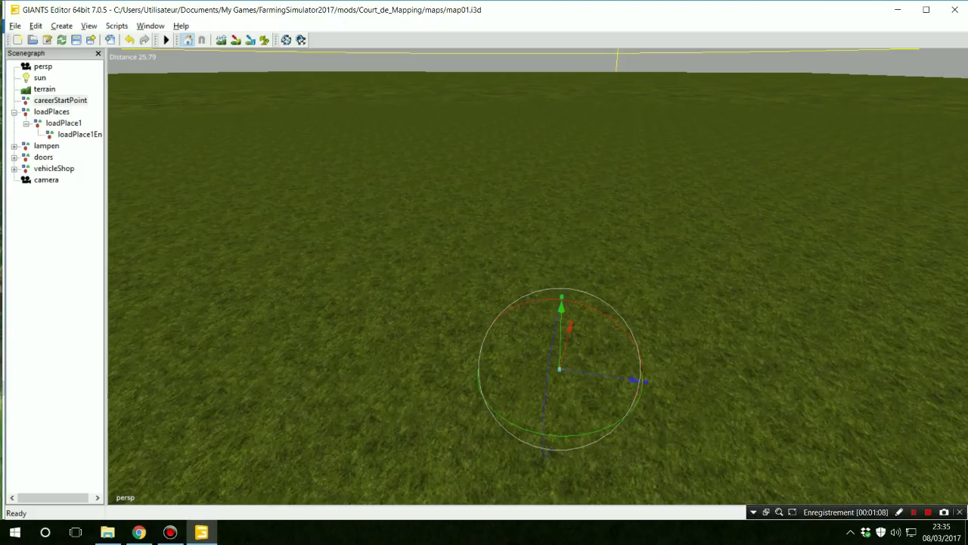
Step: Select loadPlaces and shift it along its Z axis and vertically, trying the gizmo's rotation rings and height arrow
{"action": "left_click", "coordinate": [52, 112]}
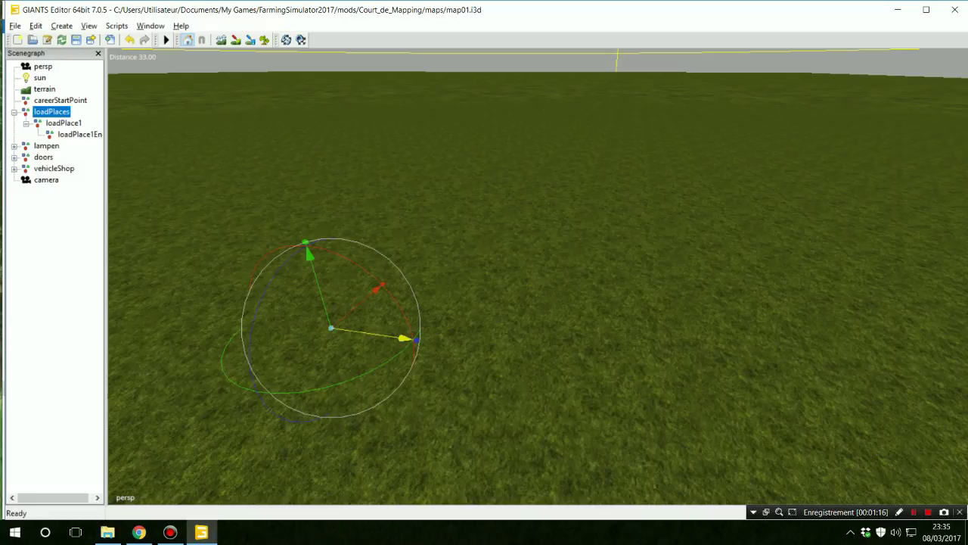
{"action": "left_click_drag", "start_coordinate": [404, 338], "coordinate": [488, 348]}
{"action": "middle_click_drag", "start_coordinate": [598, 372], "coordinate": [509, 358], "text": "alt"}
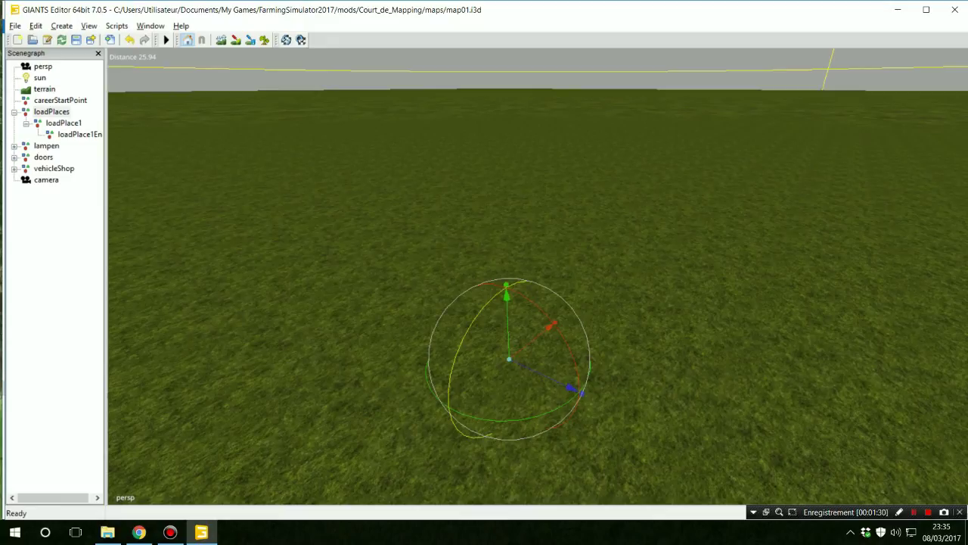
{"action": "left_click_drag", "start_coordinate": [469, 327], "coordinate": [495, 421]}
{"action": "left_click_drag", "start_coordinate": [573, 392], "coordinate": [593, 402]}
{"action": "left_click_drag", "start_coordinate": [572, 337], "coordinate": [556, 350]}
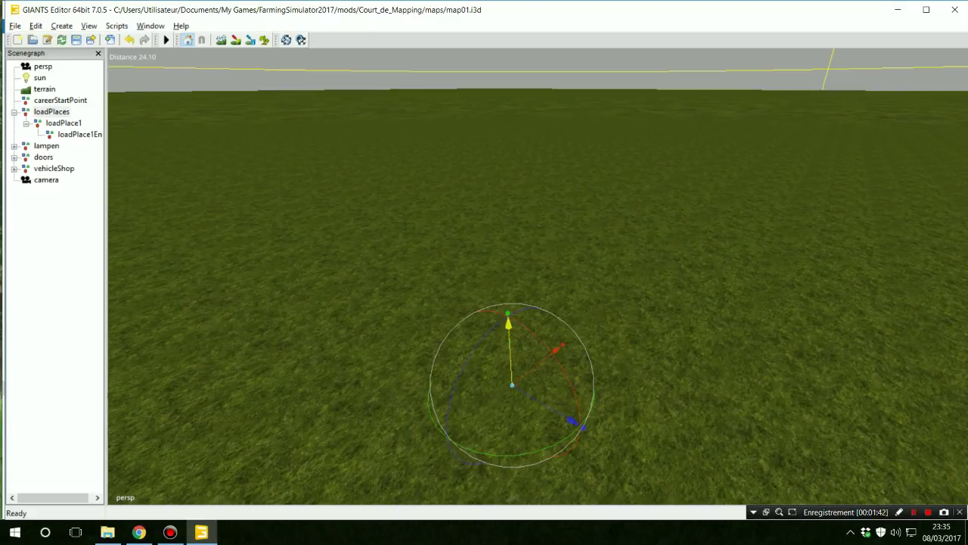
{"action": "left_click_drag", "start_coordinate": [508, 323], "coordinate": [504, 251]}
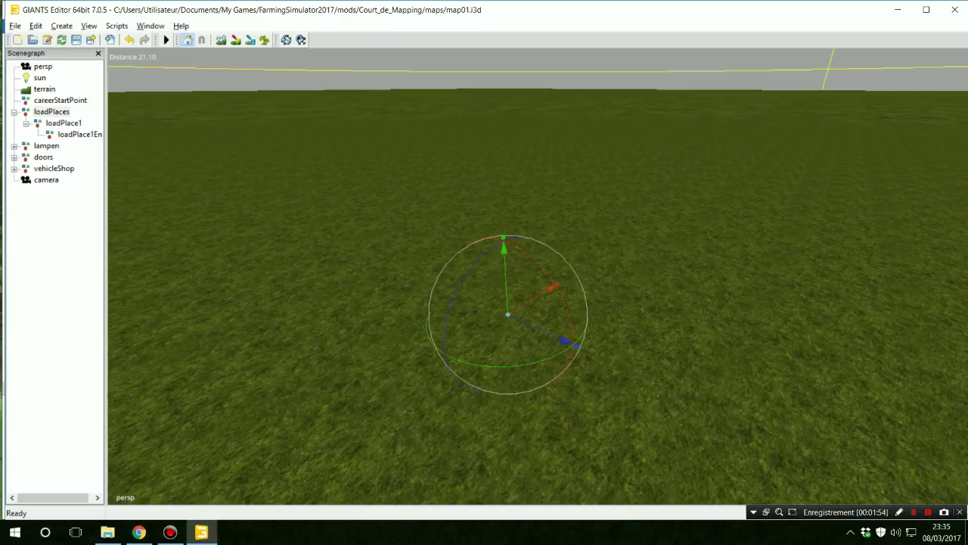
Step: Place loadPlaces and careerStartPoint at new spots on the grass using interactive placement
{"action": "key", "text": "Escape"}
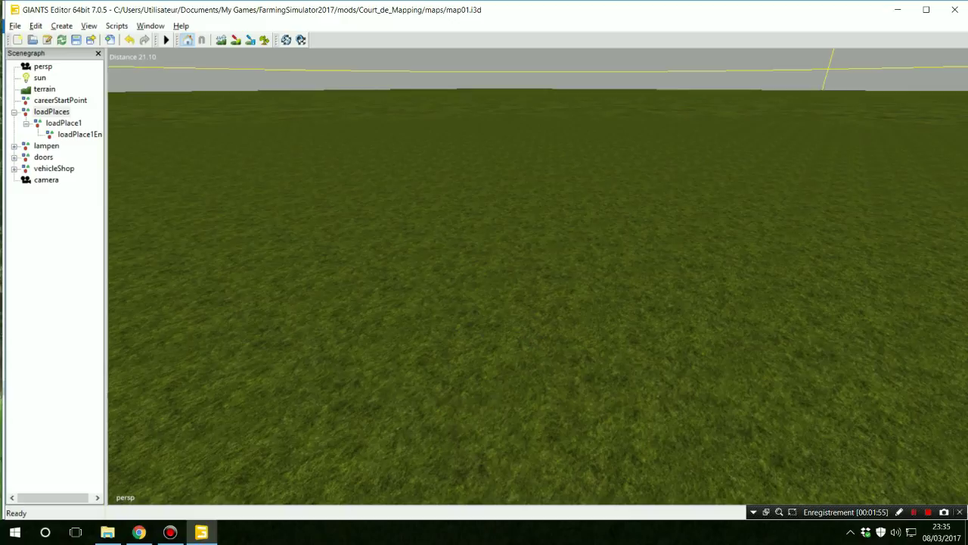
{"action": "left_click", "coordinate": [343, 401]}
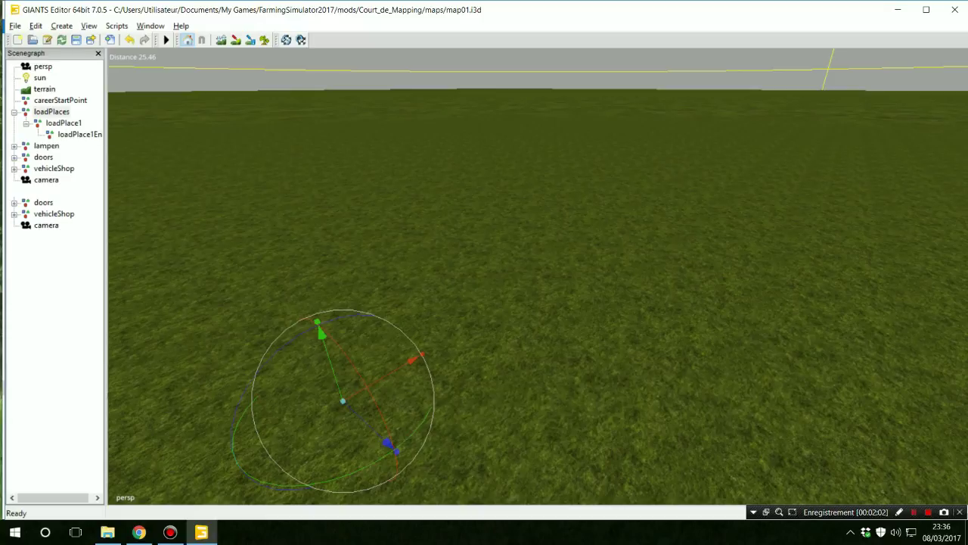
{"action": "left_click", "coordinate": [61, 101]}
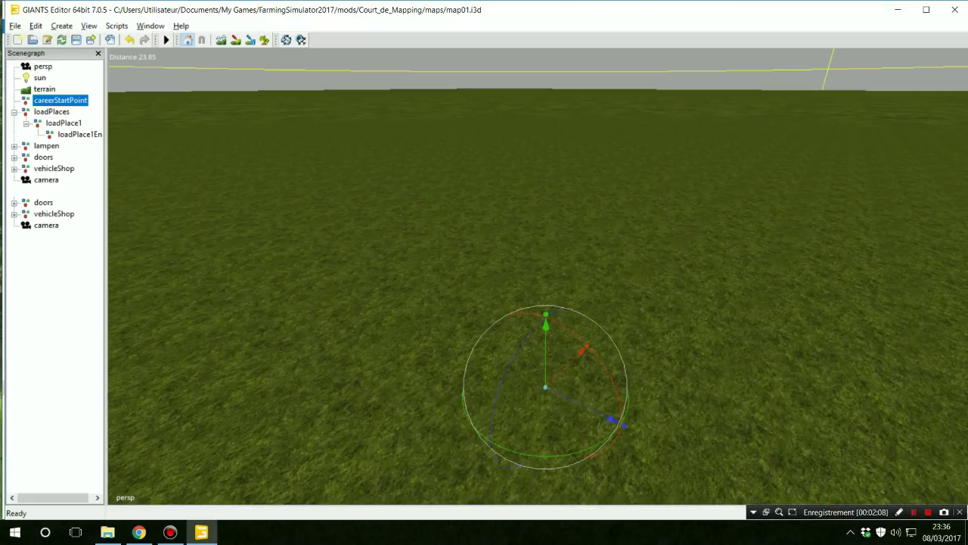
{"action": "key", "text": "ctrl+b"}
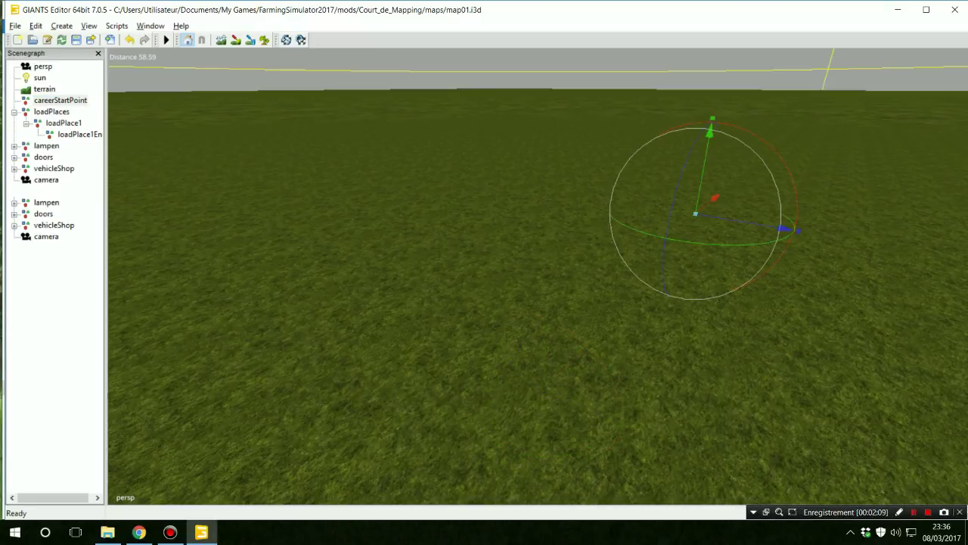
{"action": "key", "text": "ctrl+b"}
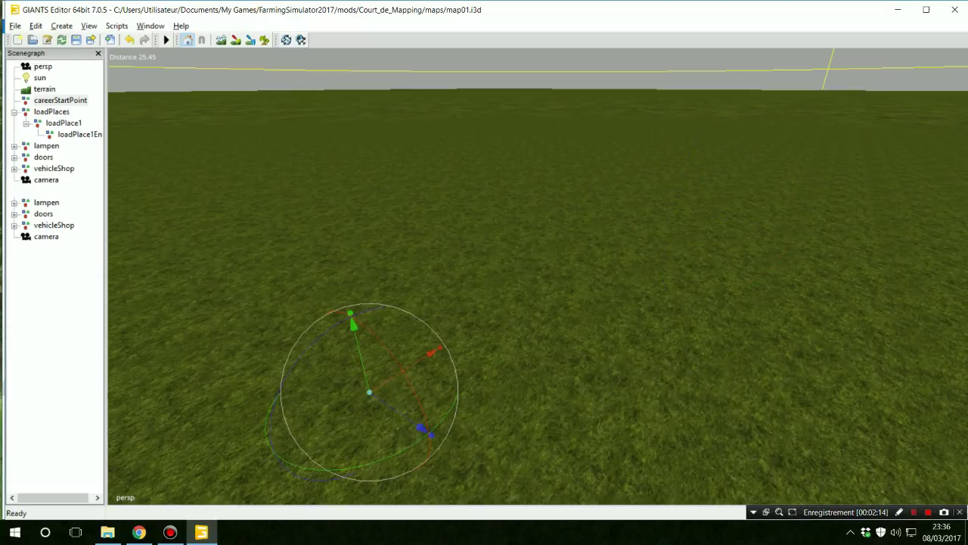
{"action": "scroll", "coordinate": [538, 277], "scroll_direction": "down", "scroll_amount": 4}
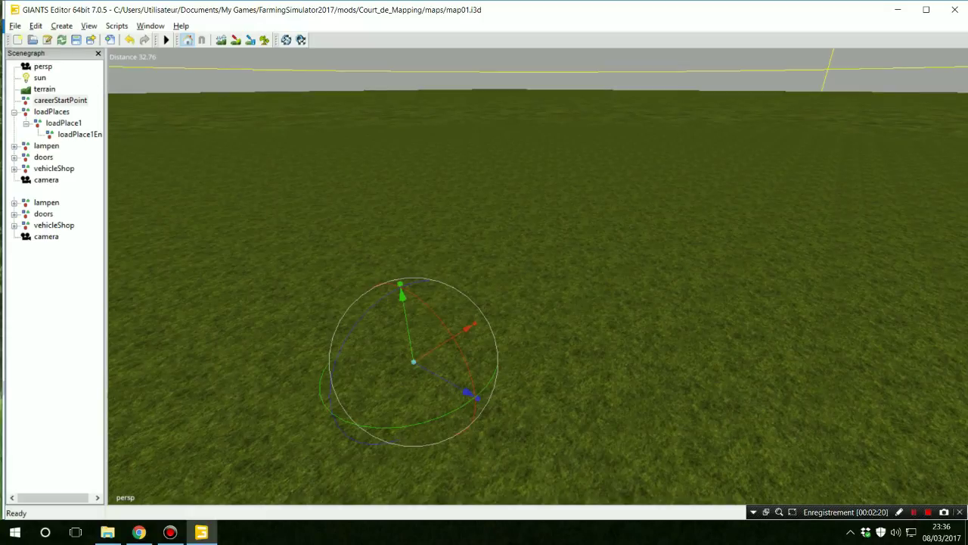
Step: Widen the Scenegraph to show full node names and move loadPlace1End away from loadPlace1 along its X axis
{"action": "left_click", "coordinate": [52, 112]}
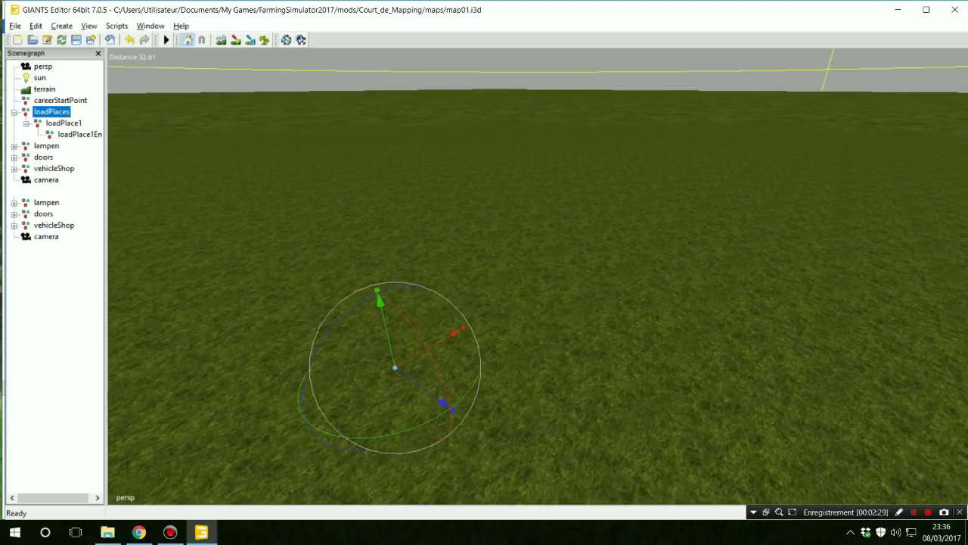
{"action": "left_click", "coordinate": [63, 123]}
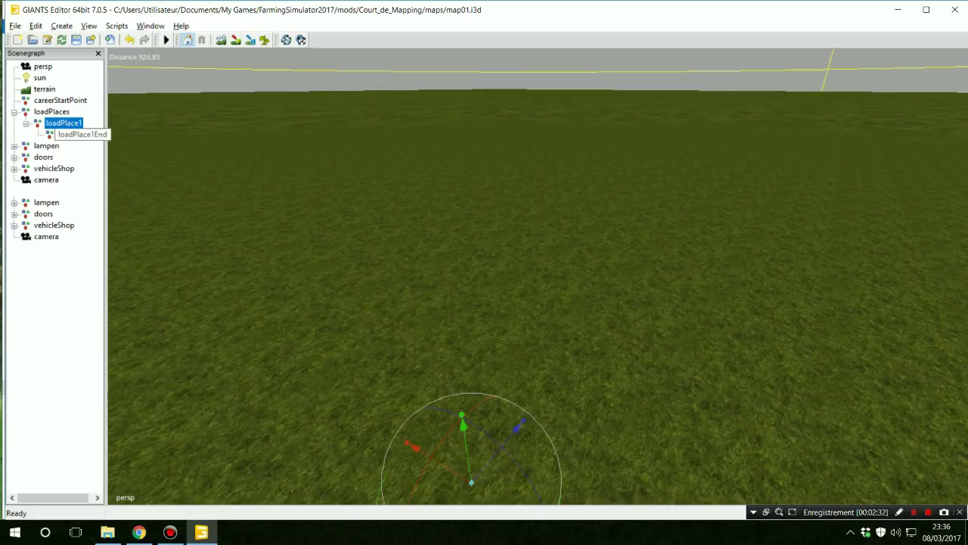
{"action": "left_click_drag", "start_coordinate": [454, 264], "coordinate": [537, 338], "text": "alt"}
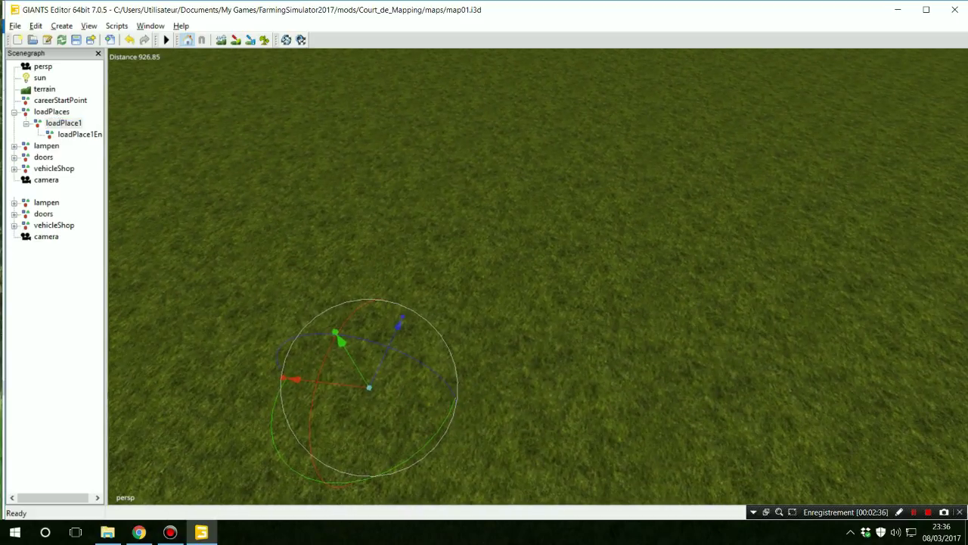
{"action": "left_click_drag", "start_coordinate": [106, 174], "coordinate": [171, 174]}
{"action": "left_click", "coordinate": [82, 134]}
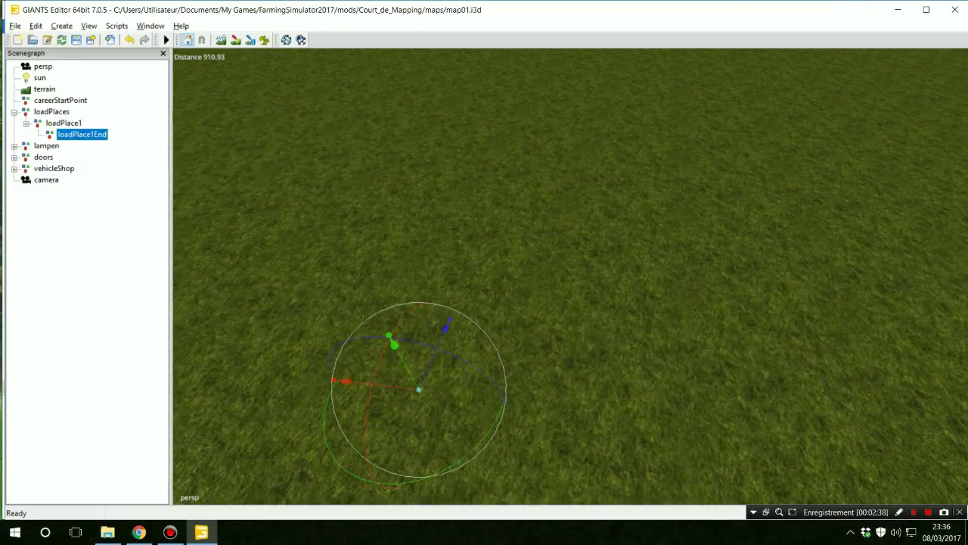
{"action": "left_click_drag", "start_coordinate": [346, 381], "coordinate": [244, 370]}
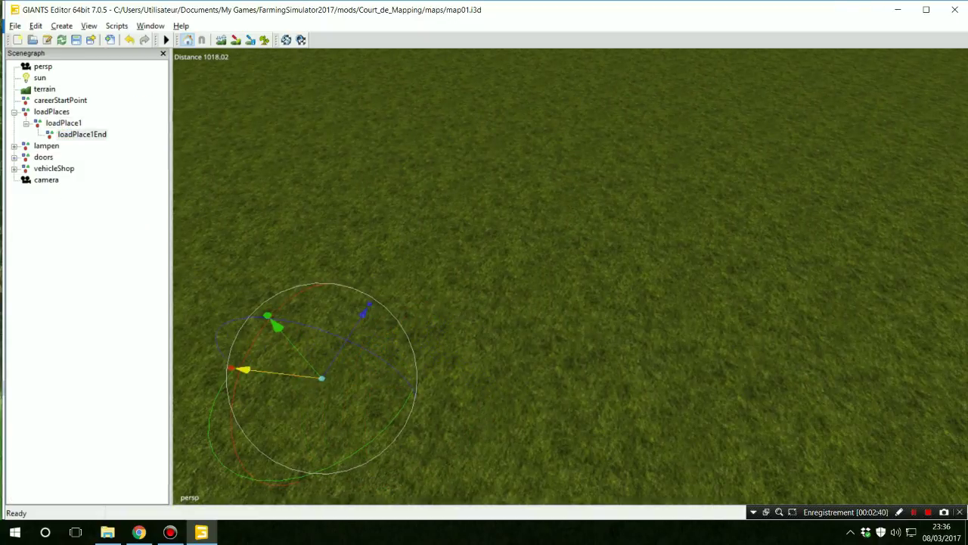
Step: Compare the positions of loadPlace1 and loadPlace1End in the viewport by selecting them alternately
{"action": "left_click", "coordinate": [64, 123]}
{"action": "left_click", "coordinate": [82, 135]}
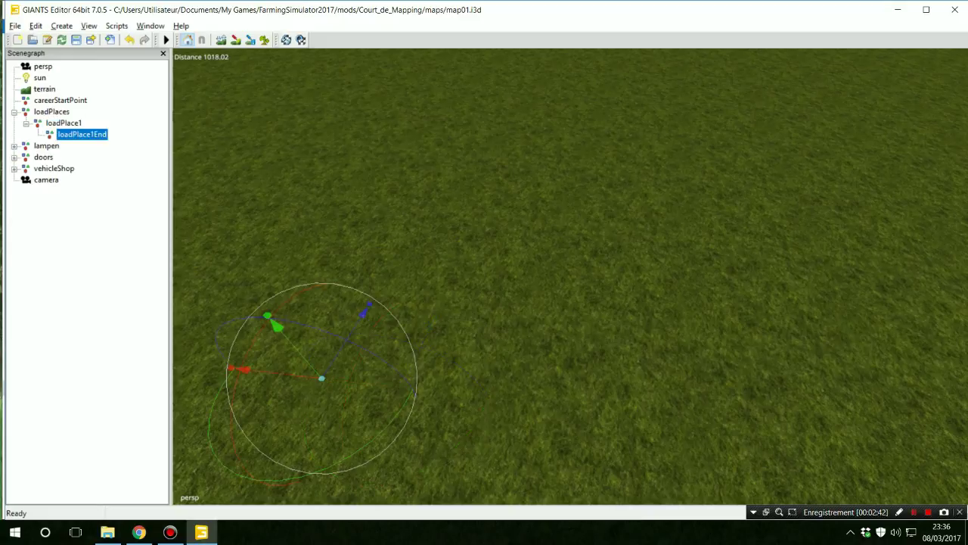
{"action": "left_click", "coordinate": [64, 123]}
{"action": "left_click", "coordinate": [81, 134]}
{"action": "left_click", "coordinate": [63, 124]}
{"action": "left_click", "coordinate": [82, 134]}
{"action": "left_click", "coordinate": [64, 123]}
{"action": "left_click", "coordinate": [82, 135]}
{"action": "left_click", "coordinate": [63, 122]}
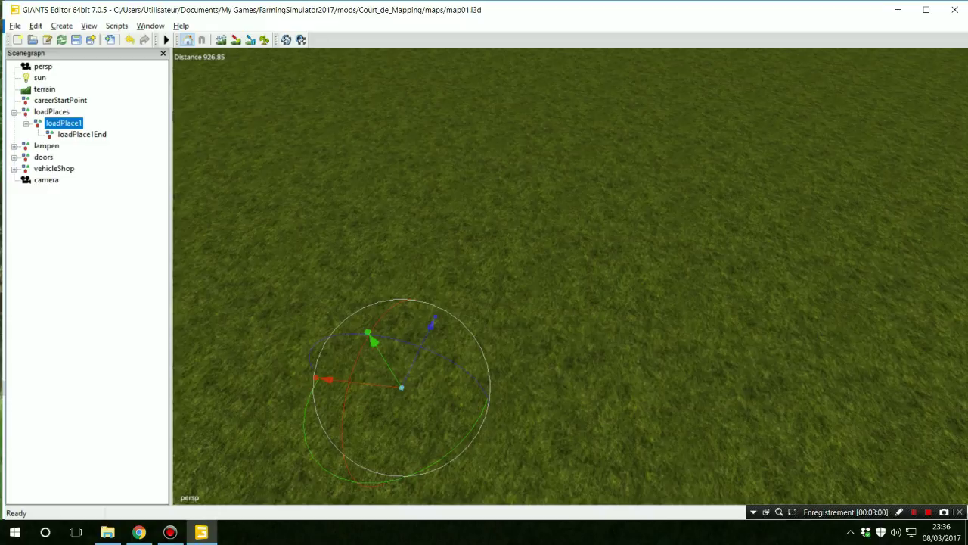
{"action": "mouse_move", "coordinate": [568, 302]}
{"action": "left_mouse_down", "text": "alt"}
{"action": "mouse_move", "coordinate": [568, 220]}
{"action": "mouse_move", "coordinate": [579, 197]}
{"action": "mouse_move", "coordinate": [529, 204]}
{"action": "mouse_move", "coordinate": [567, 341]}
{"action": "mouse_move", "coordinate": [579, 314]}
{"action": "left_mouse_up", "text": "alt"}
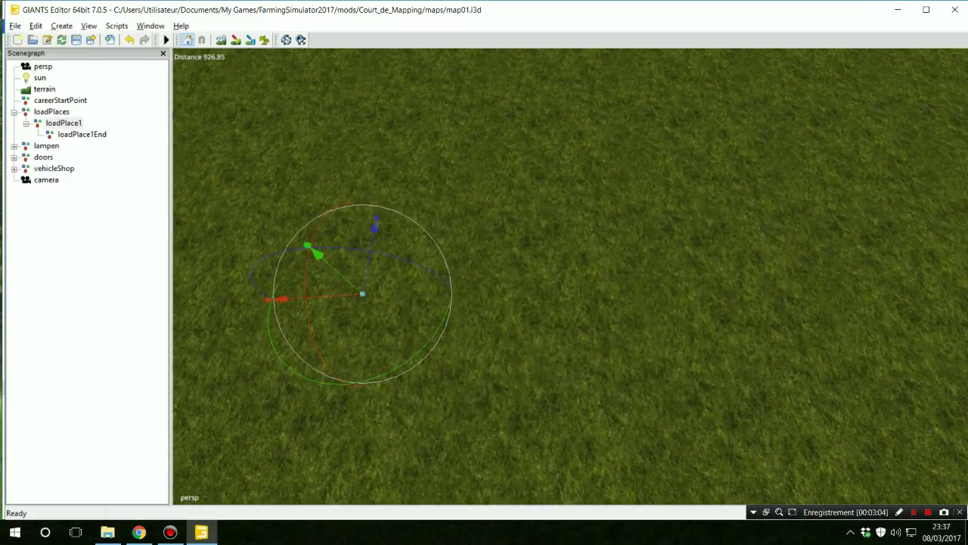
{"action": "left_click_drag", "start_coordinate": [568, 318], "coordinate": [598, 249], "text": "alt"}
Step: Examine where the loadPlaces group and careerStartPoint sit on the terrain
{"action": "left_click", "coordinate": [52, 112]}
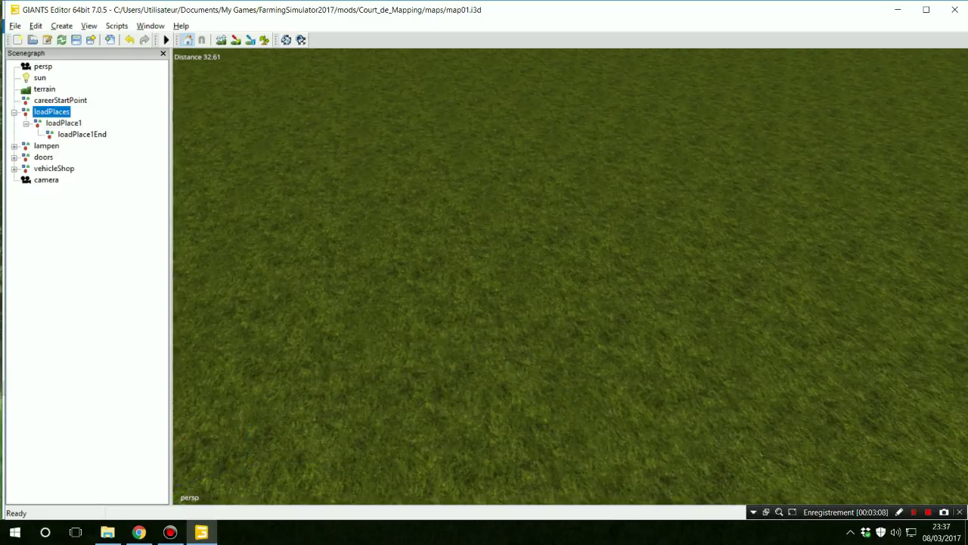
{"action": "left_click_drag", "start_coordinate": [530, 280], "coordinate": [802, 291], "text": "alt"}
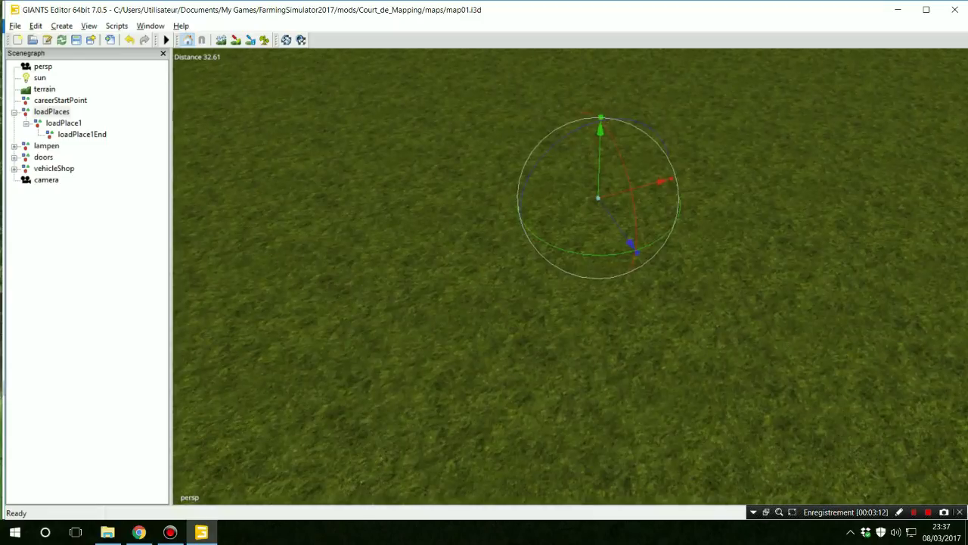
{"action": "left_click", "coordinate": [60, 101]}
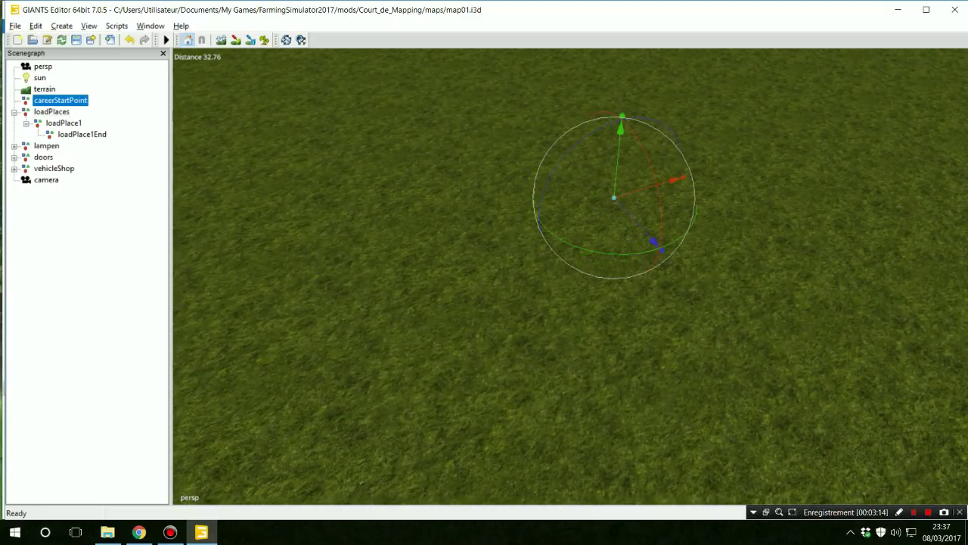
{"action": "left_click_drag", "start_coordinate": [529, 280], "coordinate": [518, 197], "text": "alt"}
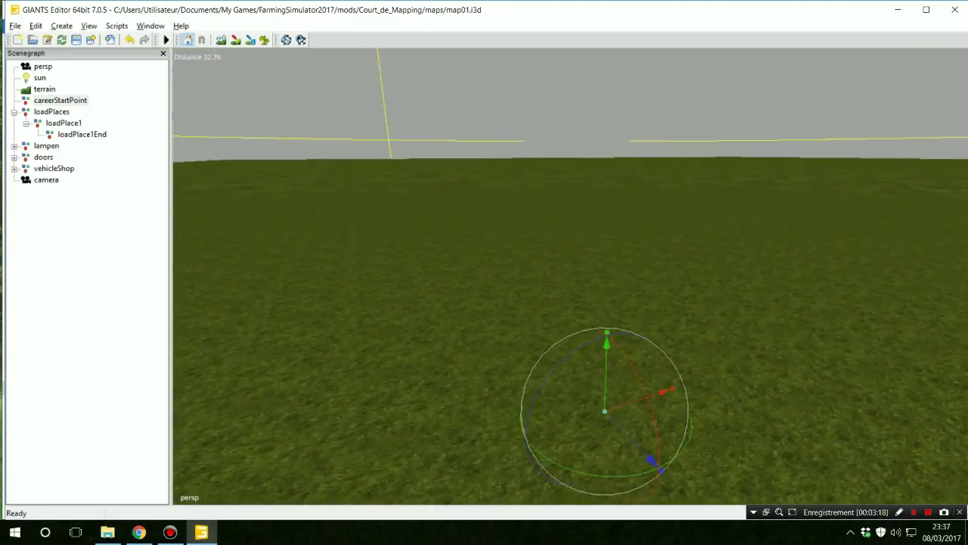